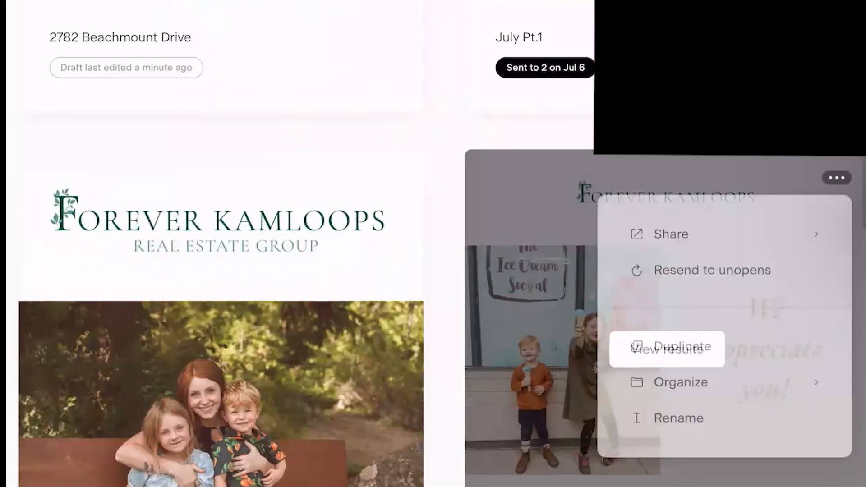
Duplicate the sent Icecream Social newsletter and open the draft copy for editing
left_click(683, 347)
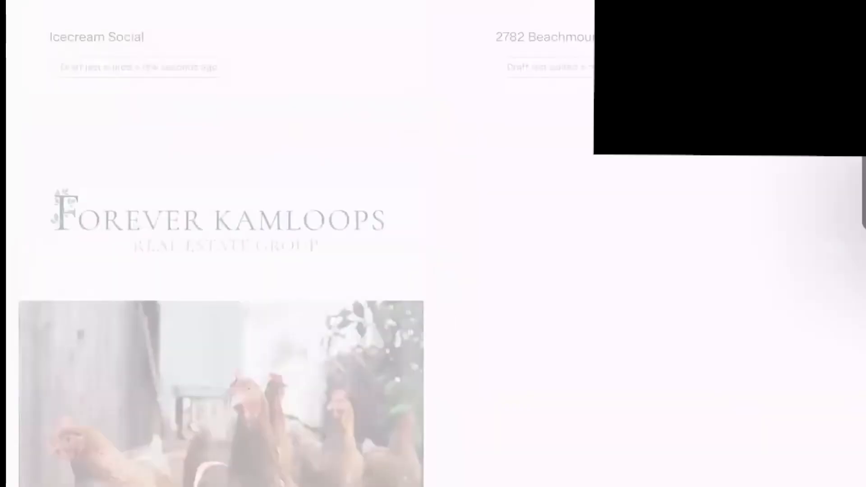
scroll(433, 271, "up", 1)
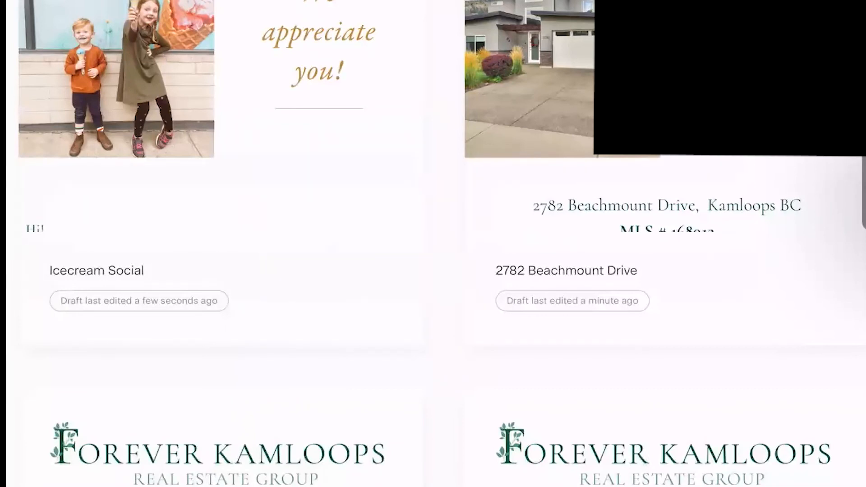
scroll(221, 181, "up", 2)
scroll(221, 181, "up", 1)
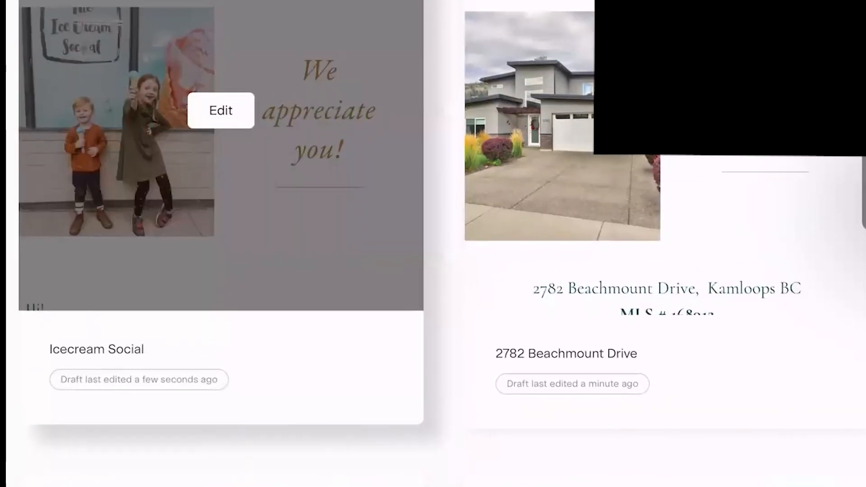
left_click(221, 110)
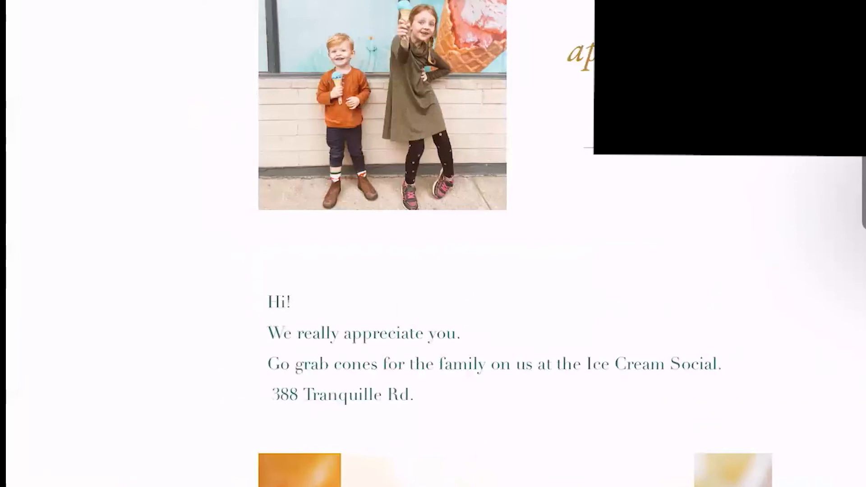
Review the Icecream Social email from its greeting text down to the "Ice Cream for the Whole Family!" graphic
scroll(434, 244, "down", 2)
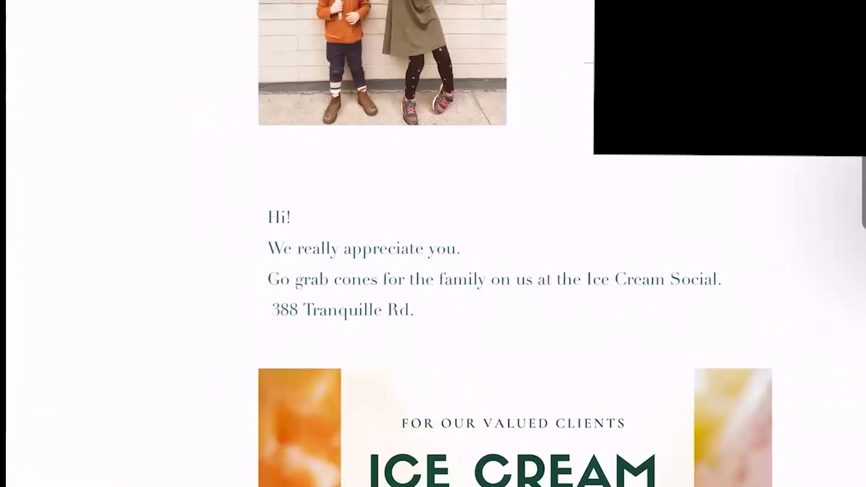
scroll(515, 246, "down", 8)
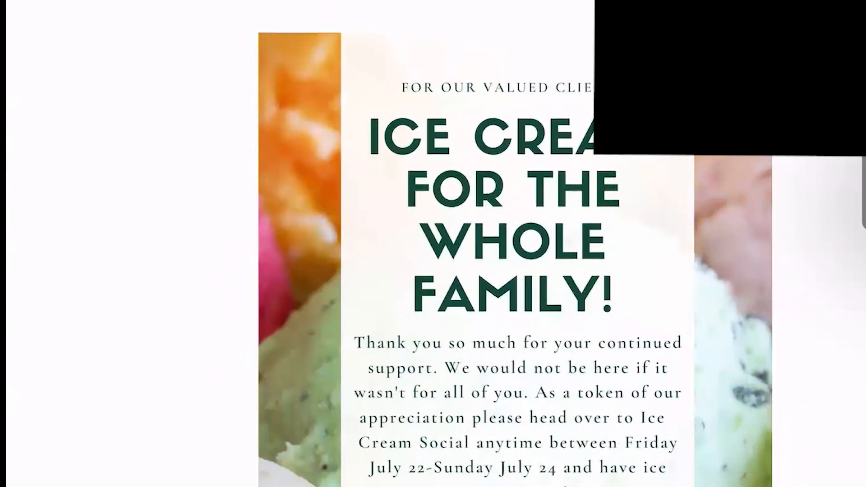
scroll(516, 245, "down", 3)
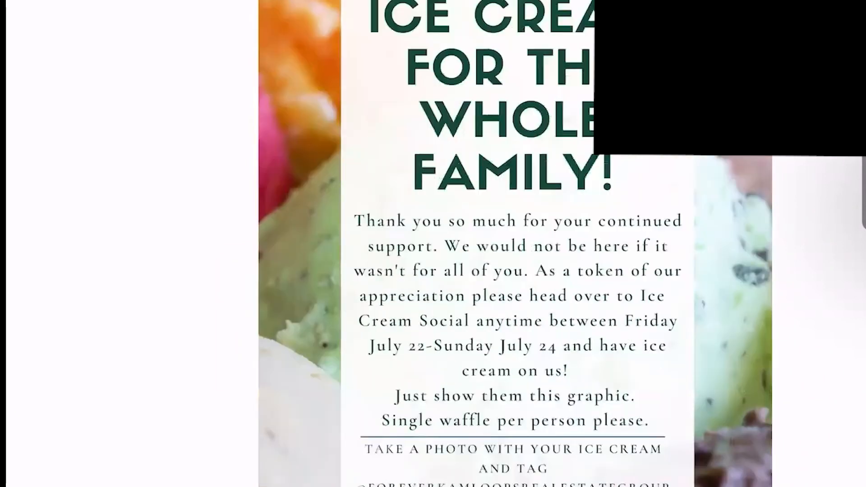
left_click(516, 271)
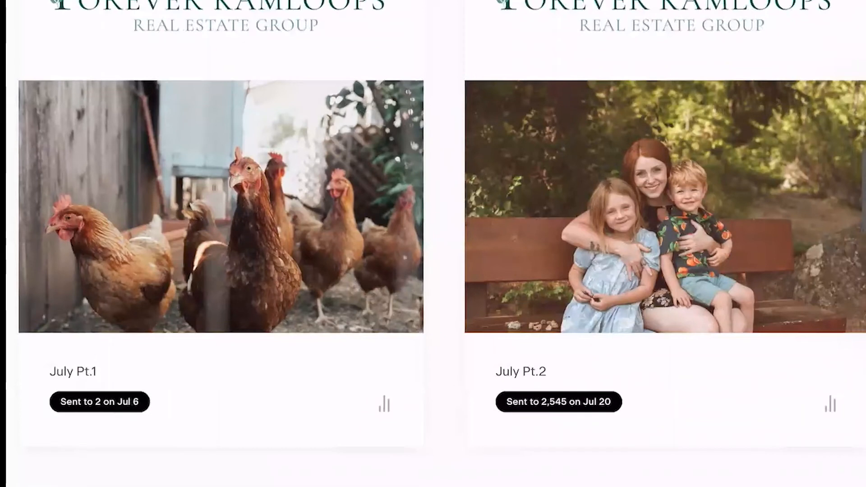
Open the "Happy Saturday" newsletter and examine its water park family photo and greeting text block
mouse_move(667, 181)
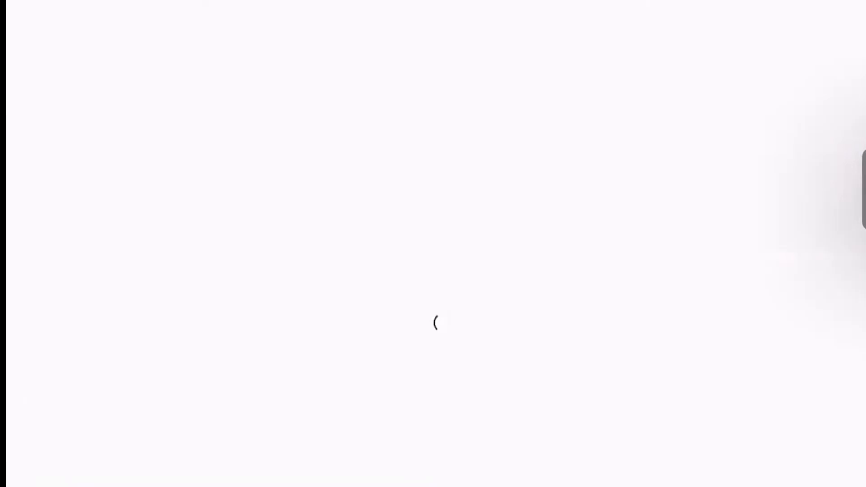
scroll(515, 244, "down", 7)
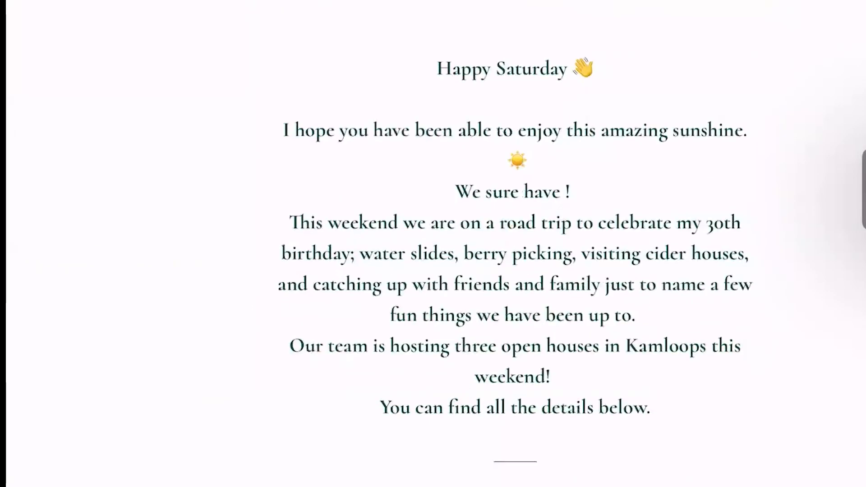
scroll(515, 244, "up", 2)
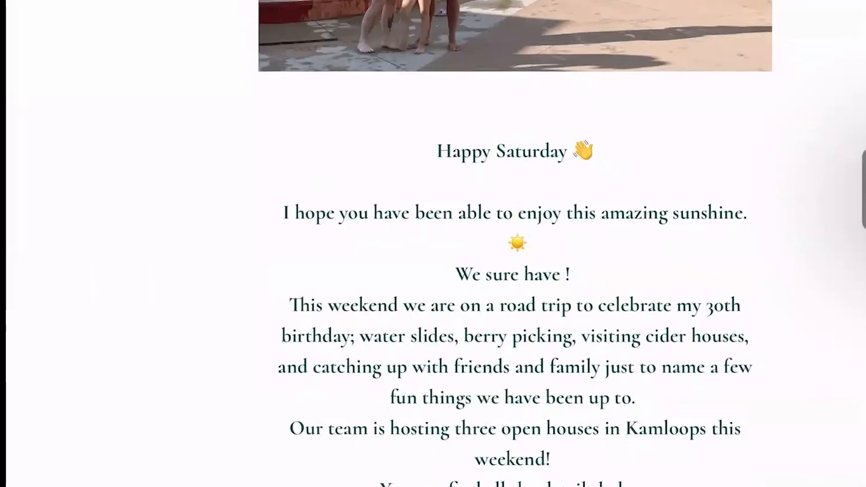
scroll(516, 243, "up", 7)
scroll(515, 244, "down", 1)
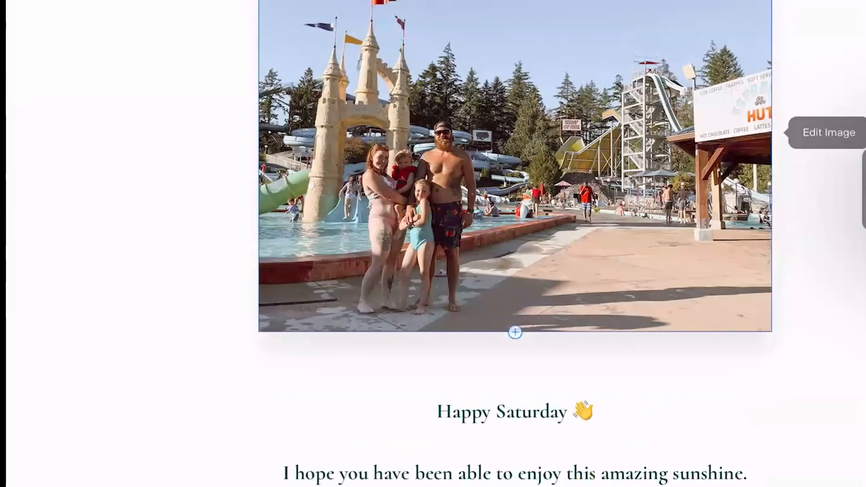
left_click(516, 181)
scroll(515, 180, "down", 5)
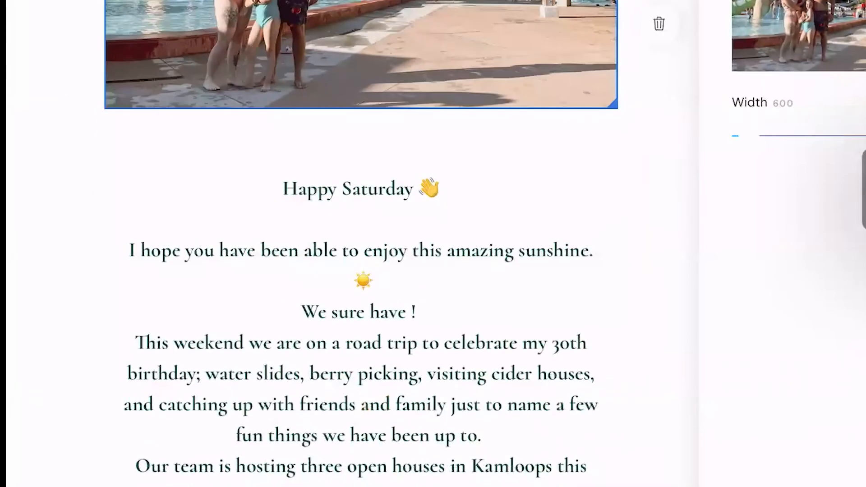
left_click(361, 316)
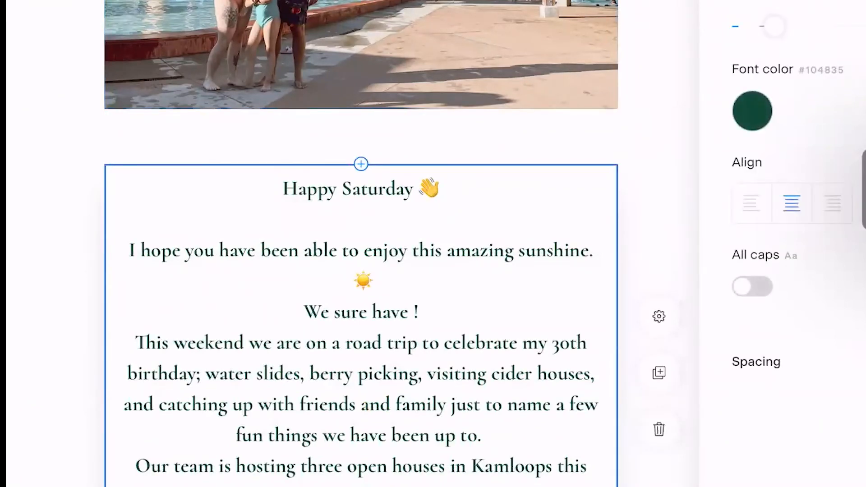
Review the newsletter's open house graphics, home inspection offer, and Ribfest and Hot Nite in the City event sections
scroll(335, 244, "down", 10)
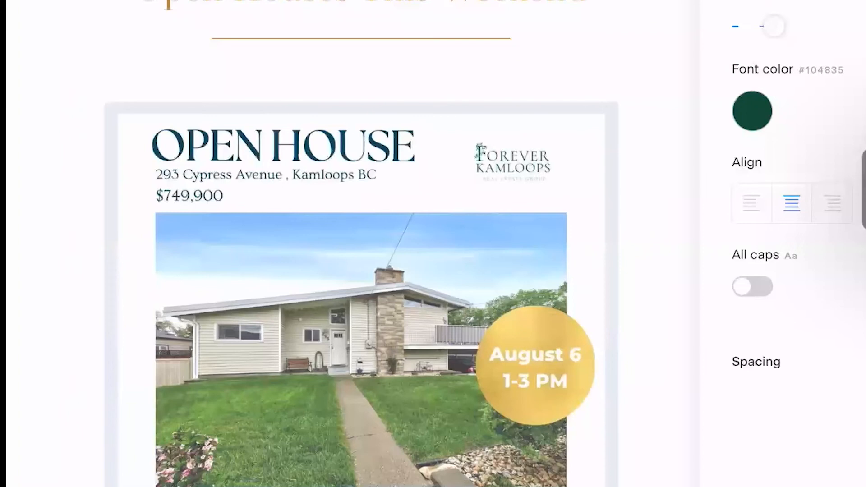
scroll(336, 244, "down", 4)
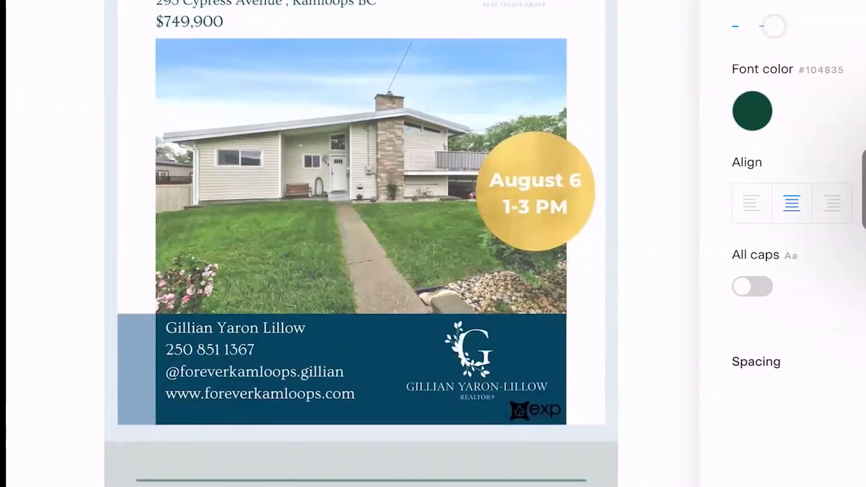
scroll(361, 244, "down", 3)
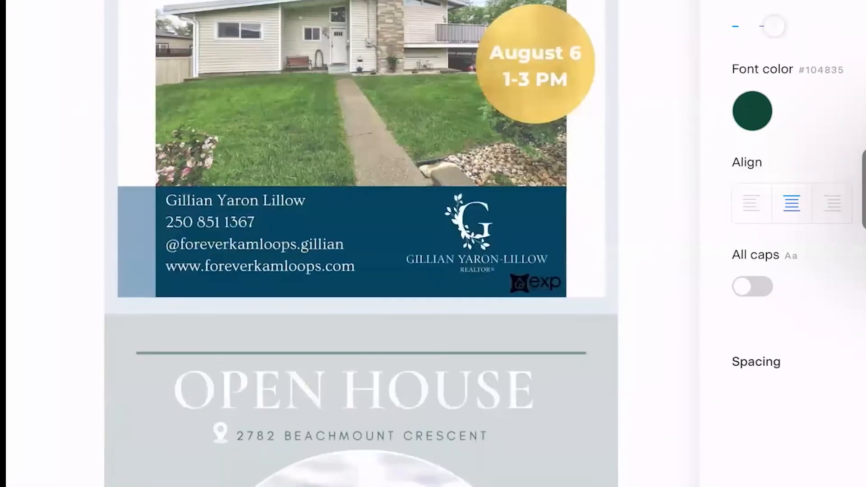
scroll(361, 244, "down", 15)
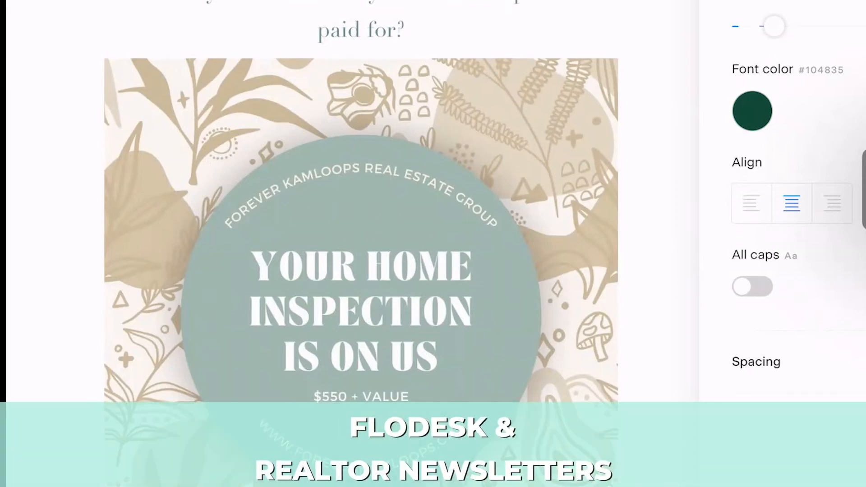
scroll(361, 203, "down", 15)
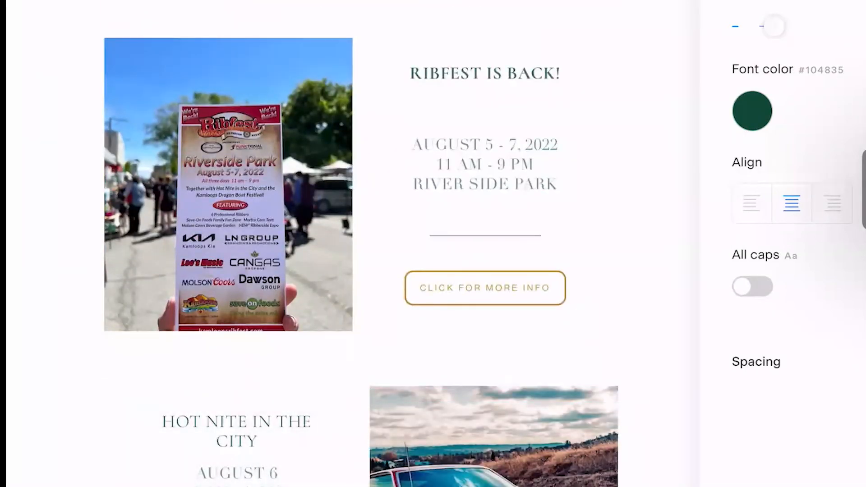
scroll(361, 244, "down", 10)
scroll(361, 244, "up", 5)
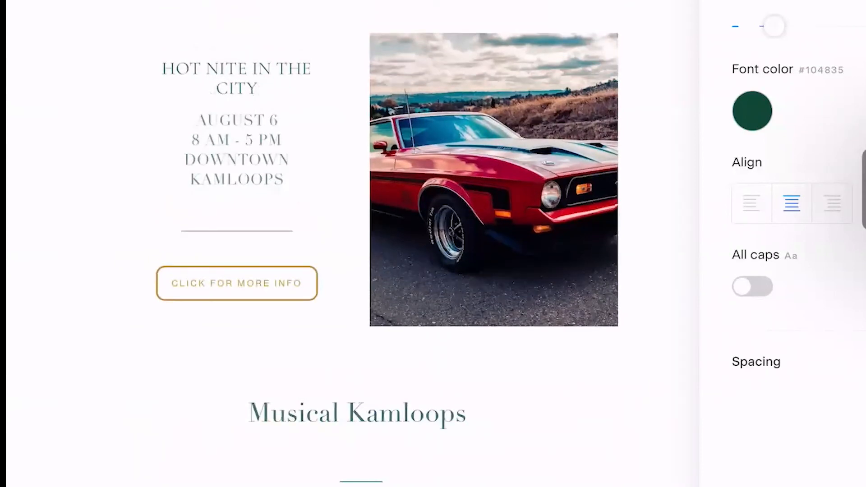
scroll(361, 243, "up", 1)
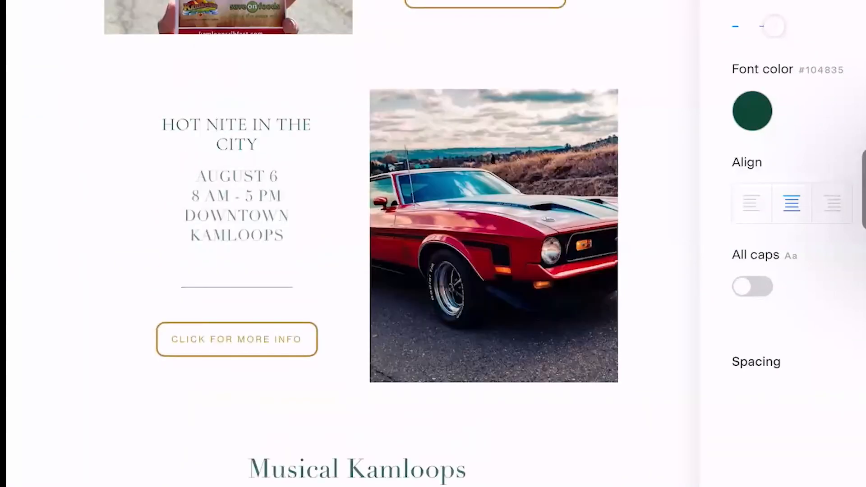
Inspect the settings of the "Click for more info" button in the Hot Nite in the City section
left_click(659, 231)
left_click(237, 339)
scroll(361, 243, "right", 2)
scroll(361, 244, "right", 1)
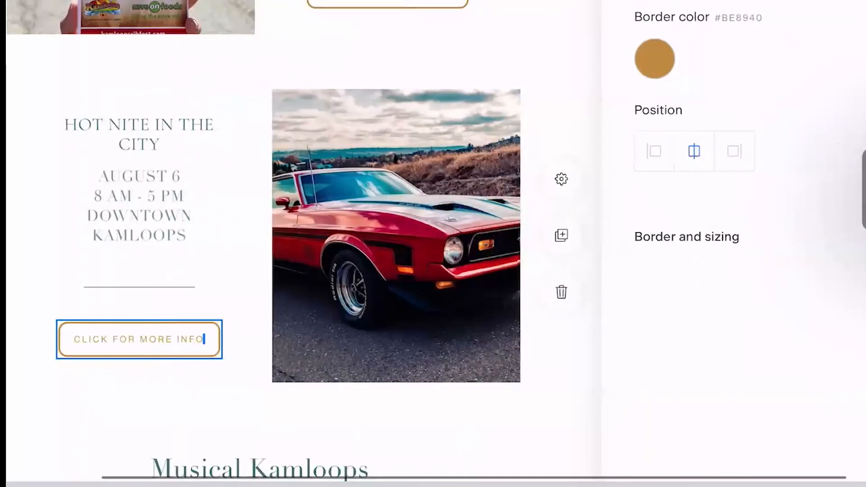
left_click(657, 25)
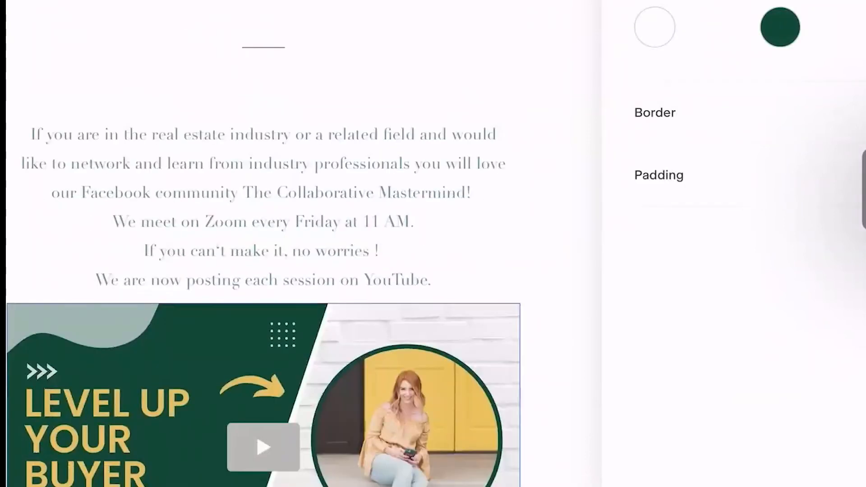
Examine the settings of the "Level Up Your Buyer" video block and the Price Adjustment listing image further down
left_click(263, 448)
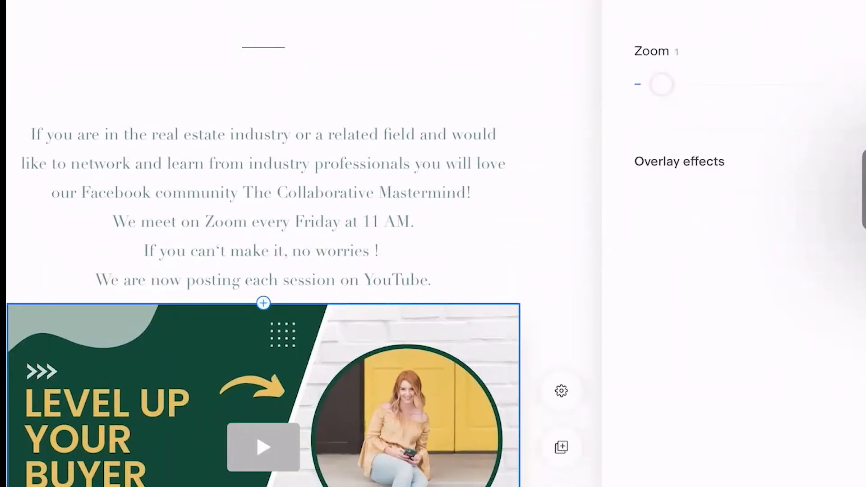
scroll(264, 261, "down", 10)
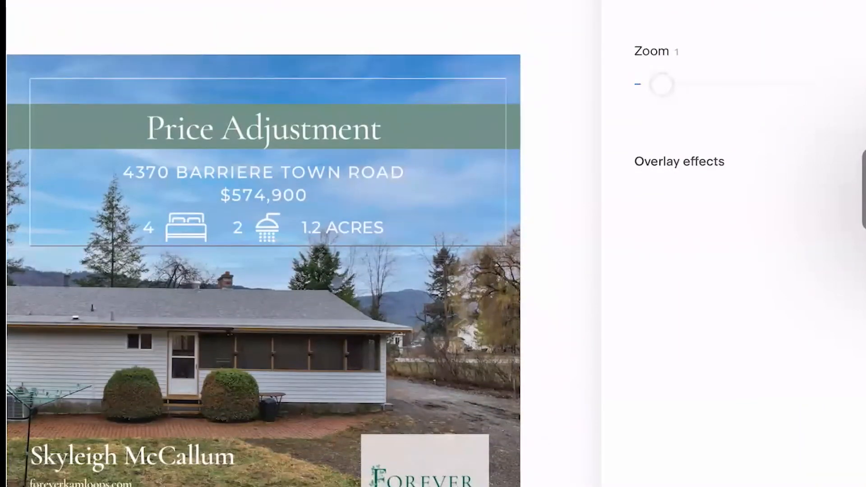
scroll(263, 261, "down", 2)
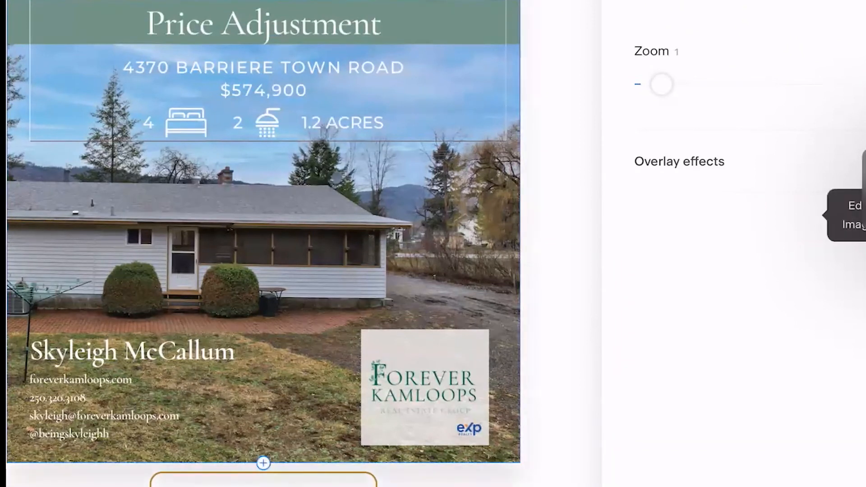
left_click(337, 177)
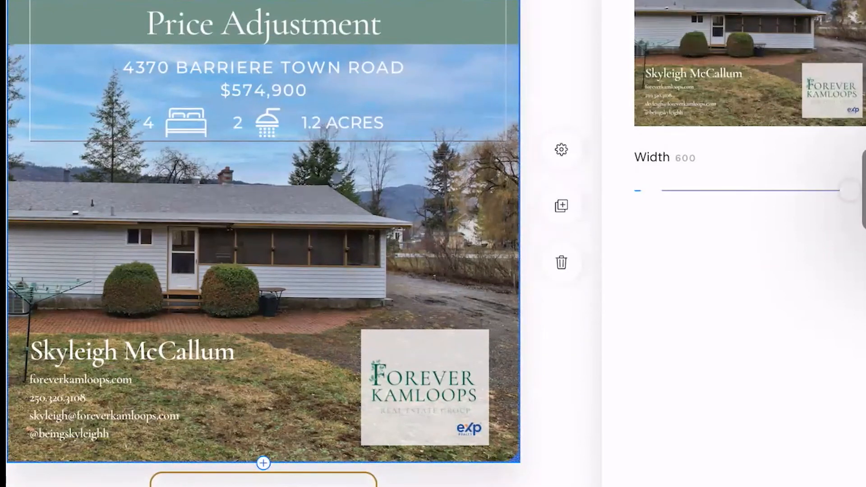
Check the link attached to the "Listing Details" button beneath the Price Adjustment image
scroll(264, 271, "down", 3)
left_click(264, 335)
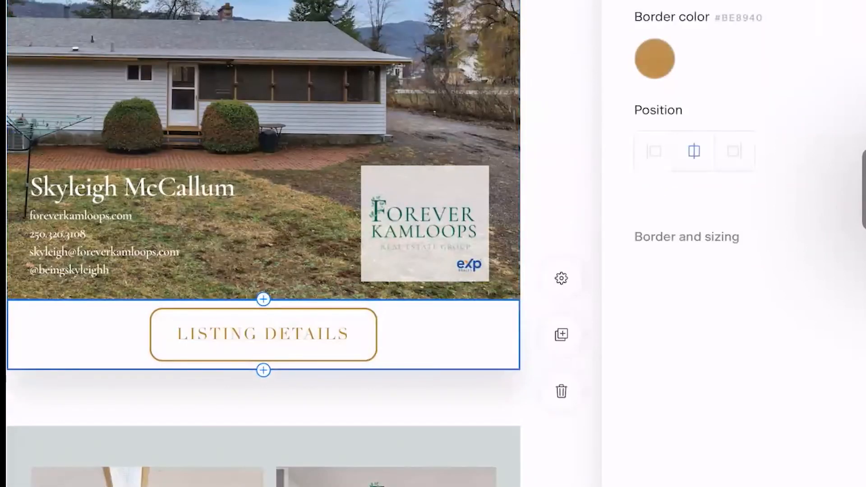
left_click(812, 2)
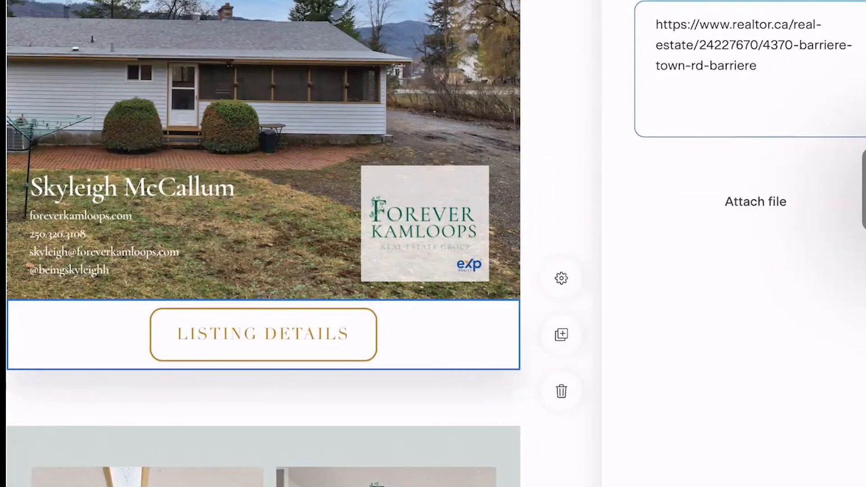
Review the remaining listing, referrals and mentorship sections, then revisit the newsletter's opening photo and open house graphic
scroll(263, 244, "down", 15)
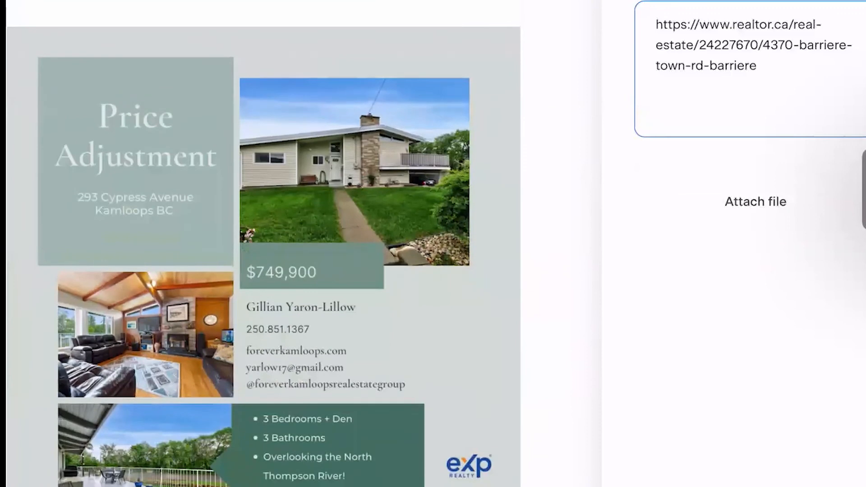
scroll(263, 244, "down", 10)
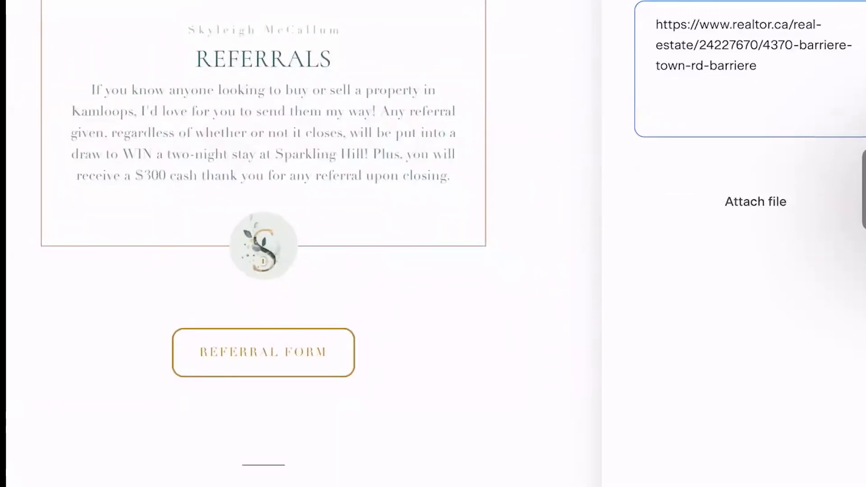
scroll(264, 244, "down", 2)
scroll(263, 244, "down", 10)
scroll(292, 243, "up", 1)
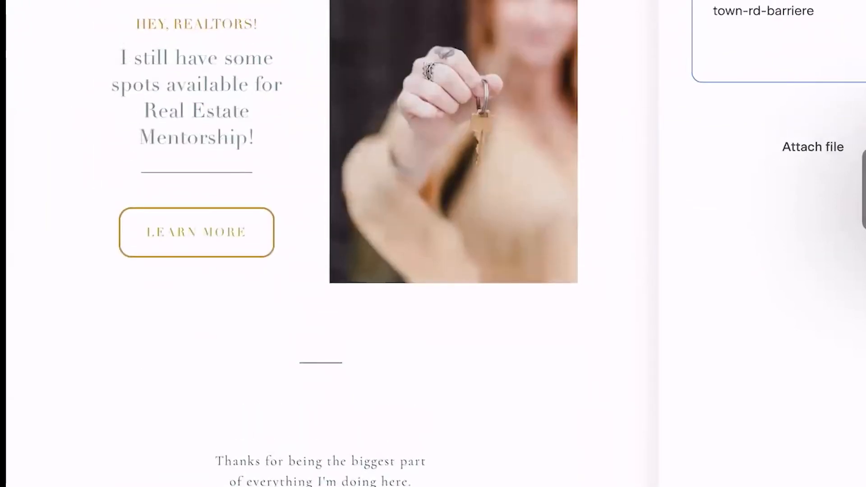
scroll(321, 244, "up", 15)
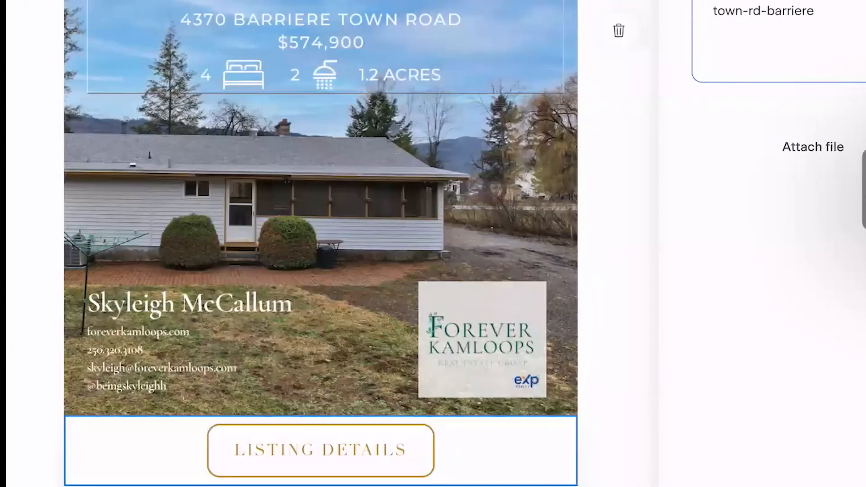
scroll(321, 244, "up", 15)
scroll(321, 244, "up", 15)
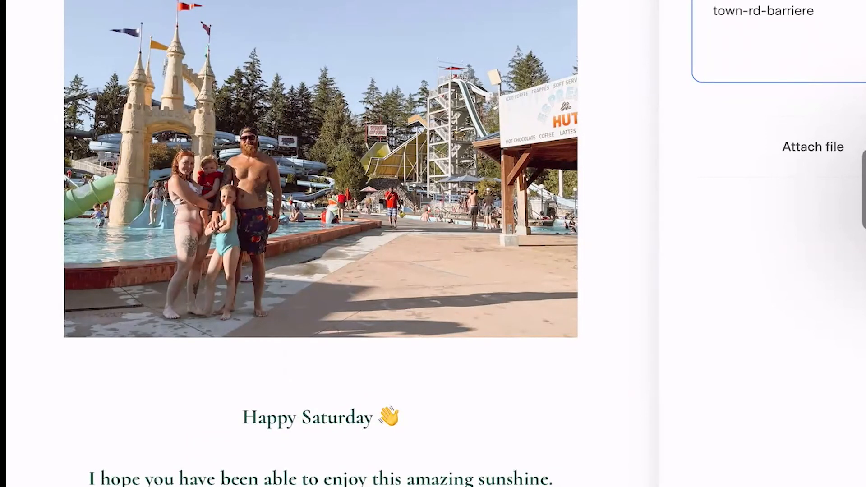
scroll(321, 244, "down", 15)
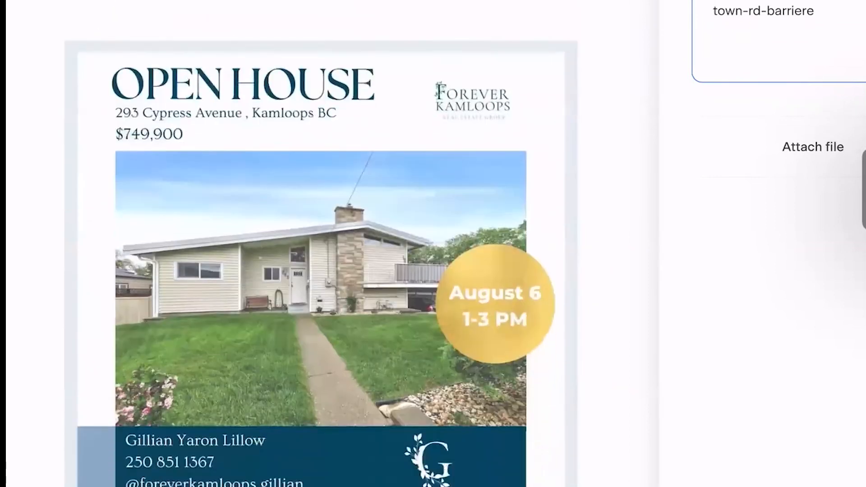
Look over the full open house graphic and the family photo above the "Happy Saturday" greeting in the newsletter
scroll(321, 244, "down", 3)
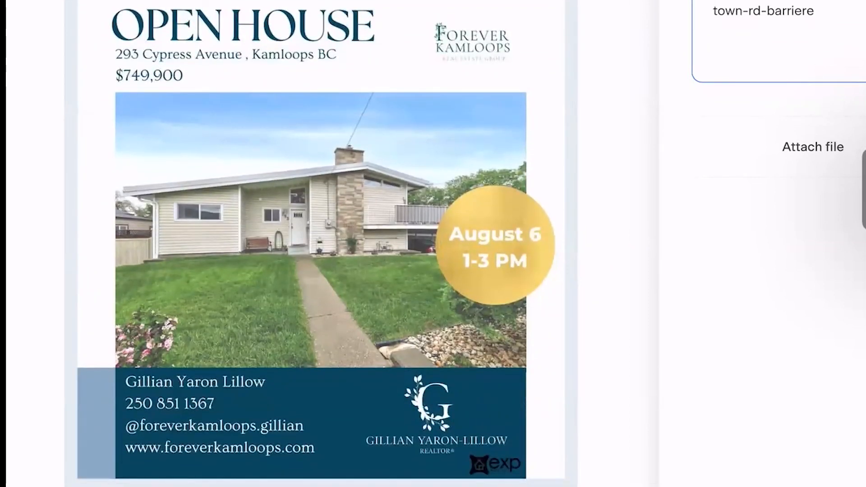
scroll(320, 244, "down", 20)
scroll(322, 244, "up", 7)
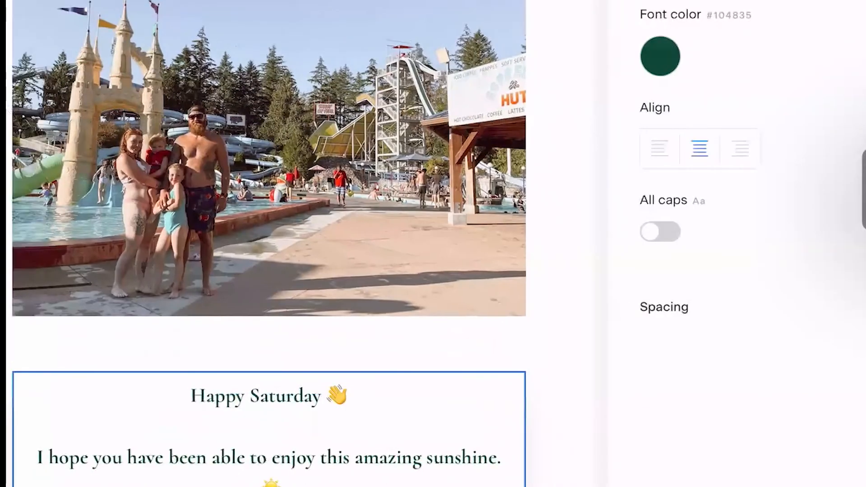
scroll(316, 244, "left", 2)
scroll(316, 244, "up", 1)
scroll(361, 245, "down", 1)
scroll(361, 244, "up", 1)
scroll(360, 243, "down", 1)
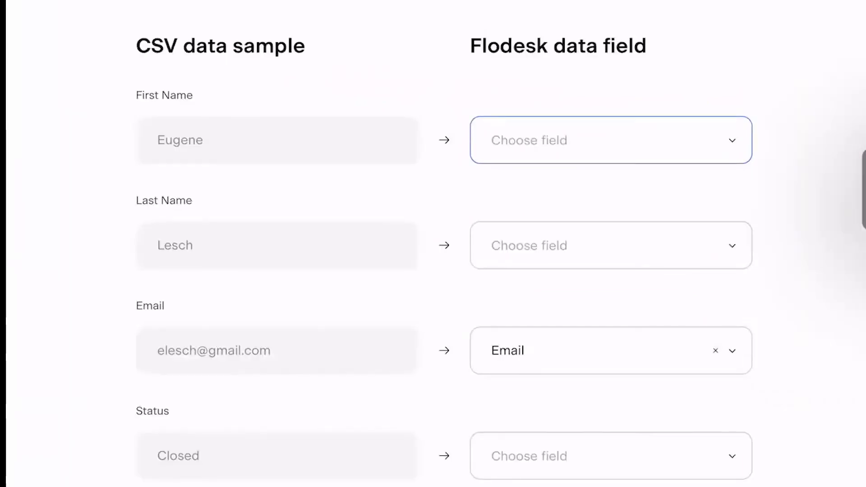
Map the CSV's First Name column to the First name data field and proceed to the segment selection
left_click(611, 141)
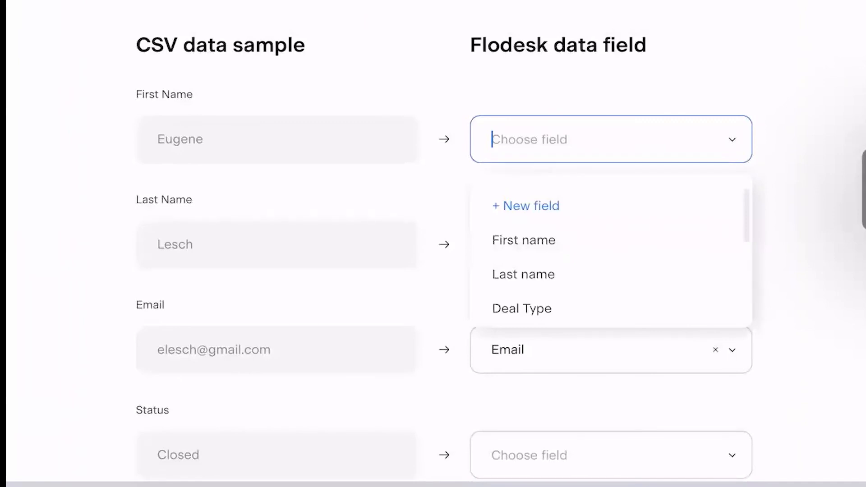
left_click(524, 240)
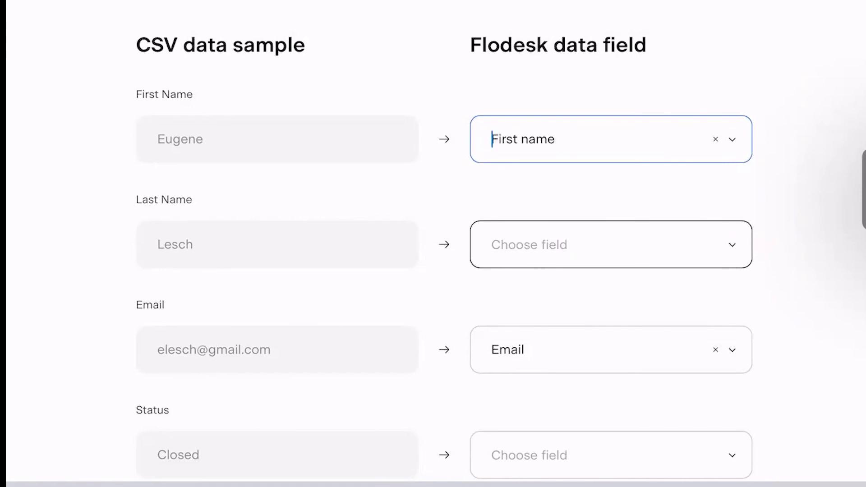
scroll(433, 244, "down", 15)
scroll(444, 241, "down", 20)
scroll(433, 244, "down", 20)
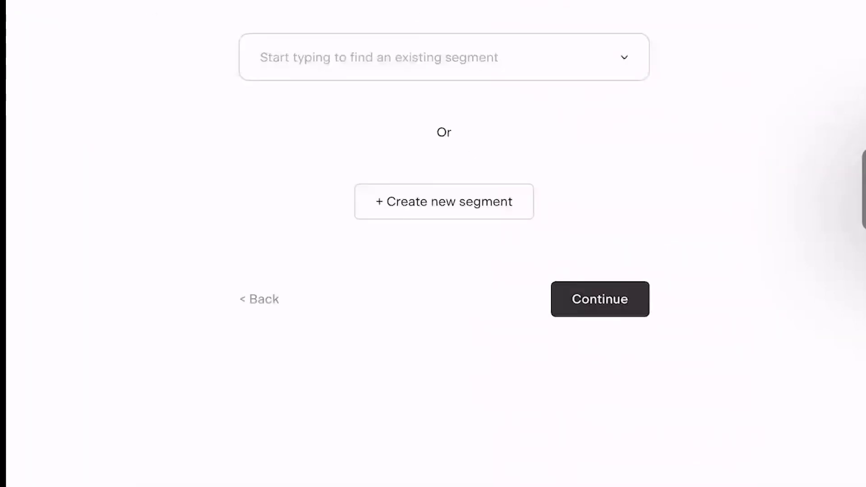
Assign the imported subscribers to the "August 12 Upload" segment and finish the CSV import
left_click(444, 58)
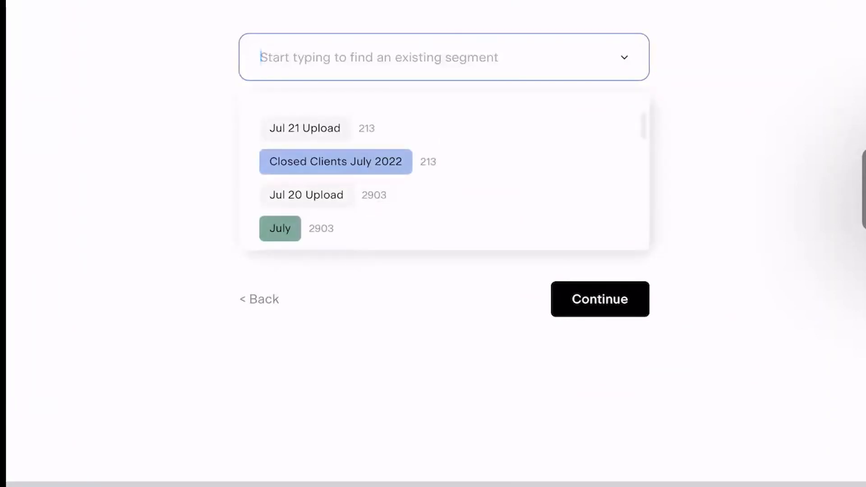
type("August 12 ")
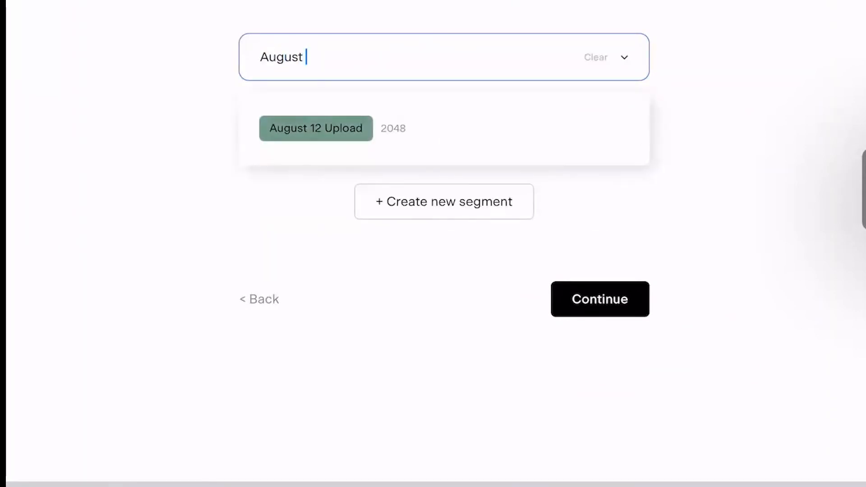
type("Upload")
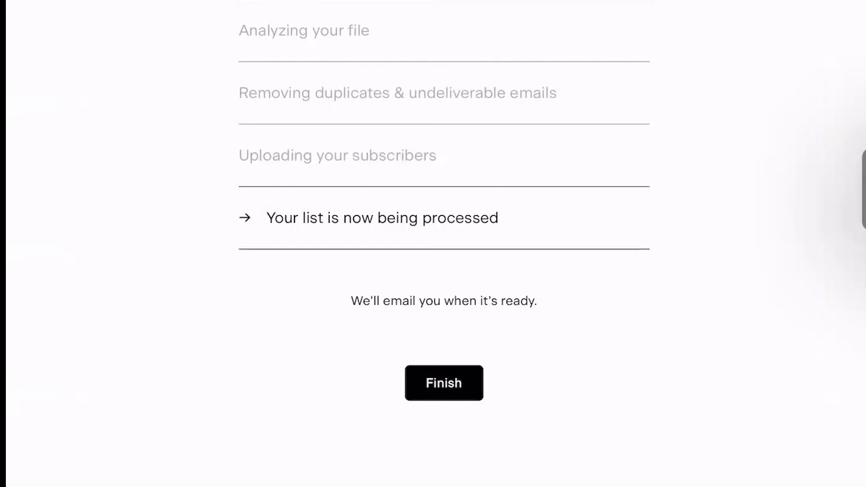
left_click(444, 383)
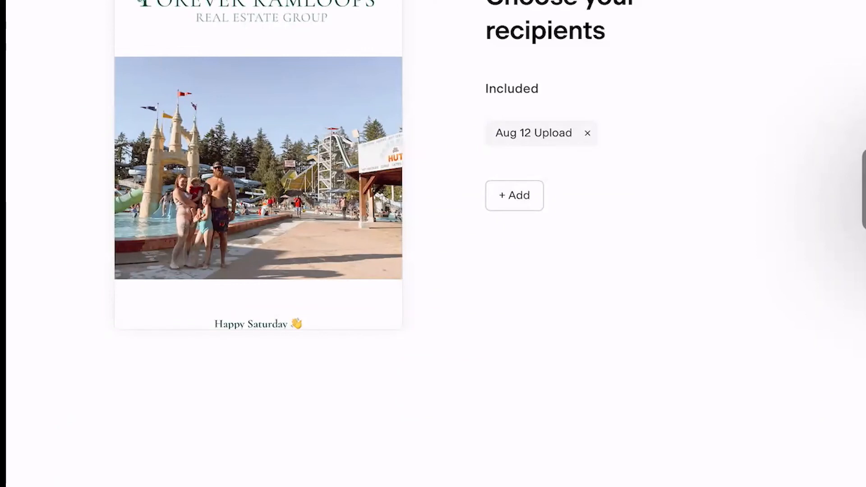
Open the newsletter's options for adding recipients, and choose to add individuals to the "A look at your listing" email
left_click(514, 195)
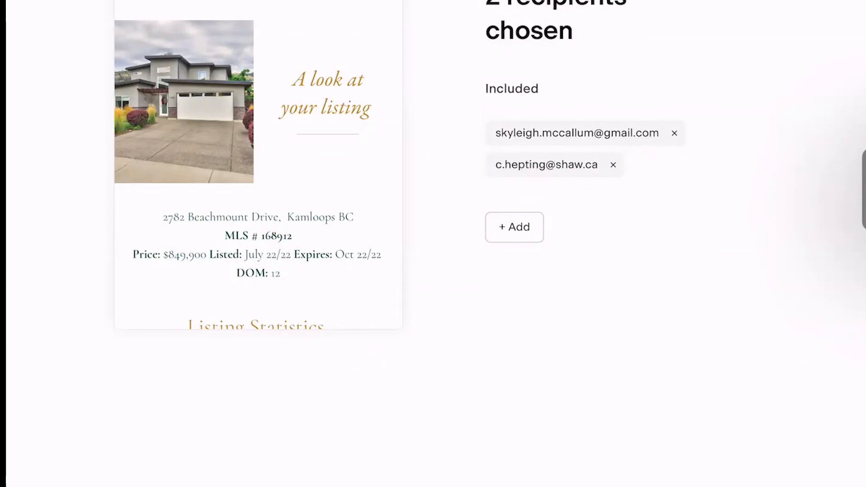
left_click(514, 227)
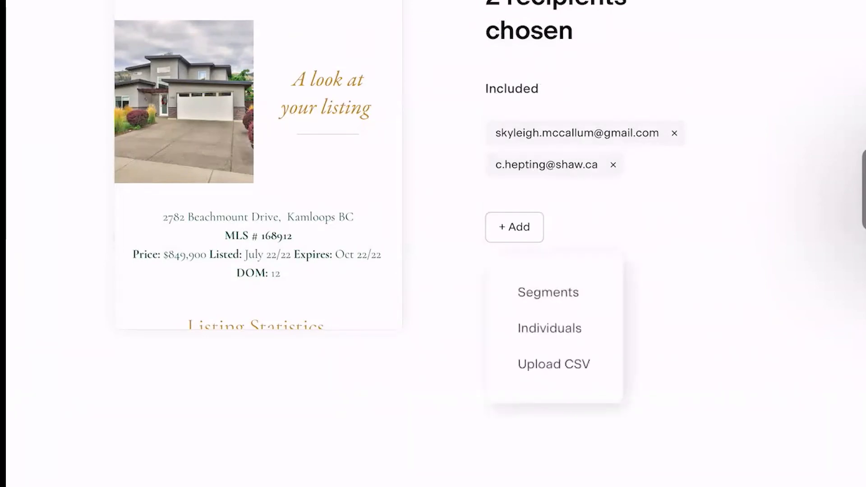
left_click(550, 329)
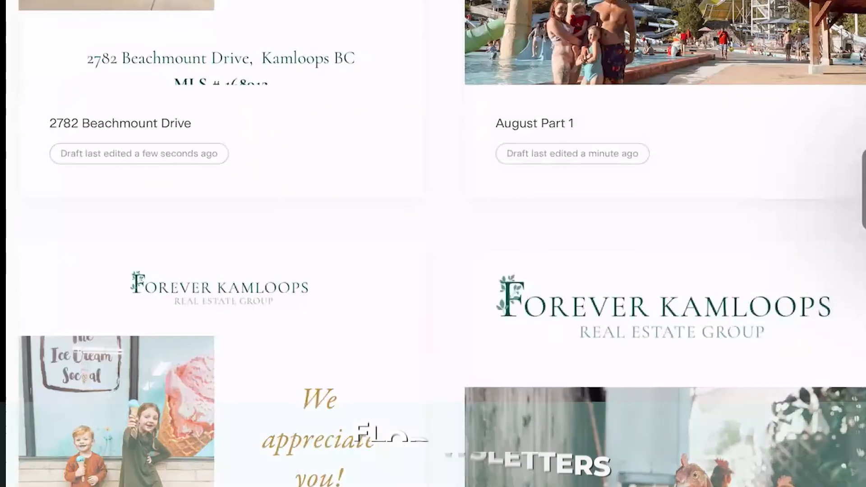
Search the saved emails for "Beachmount" and clear the search term
scroll(433, 203, "up", 4)
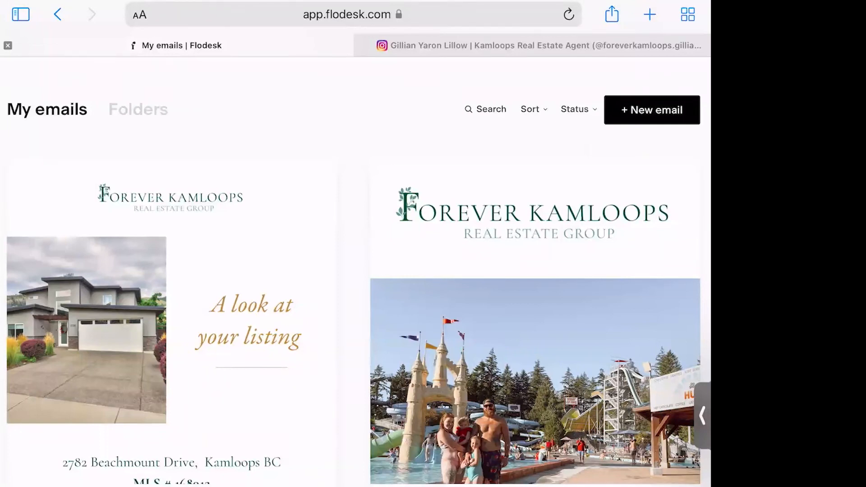
left_click(171, 320)
left_click(486, 109)
type("Beach")
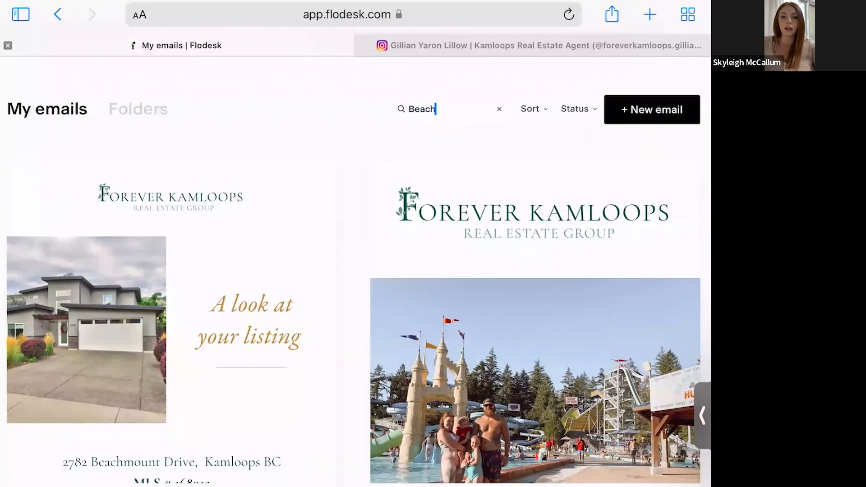
type("mount")
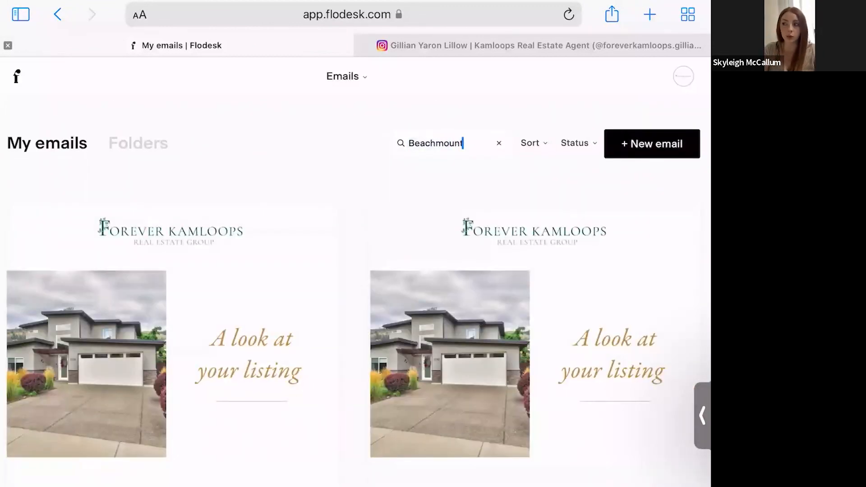
key("BackSpace")
key("BackSpace")
key("BackSpace")
key("BackSpace")
key("BackSpace")
key("BackSpace")
key("BackSpace")
key("BackSpace")
key("BackSpace")
key("BackSpace")
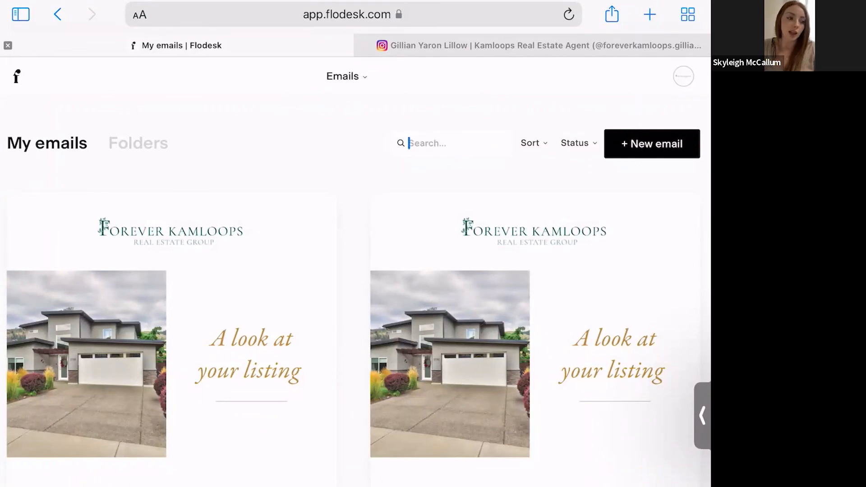